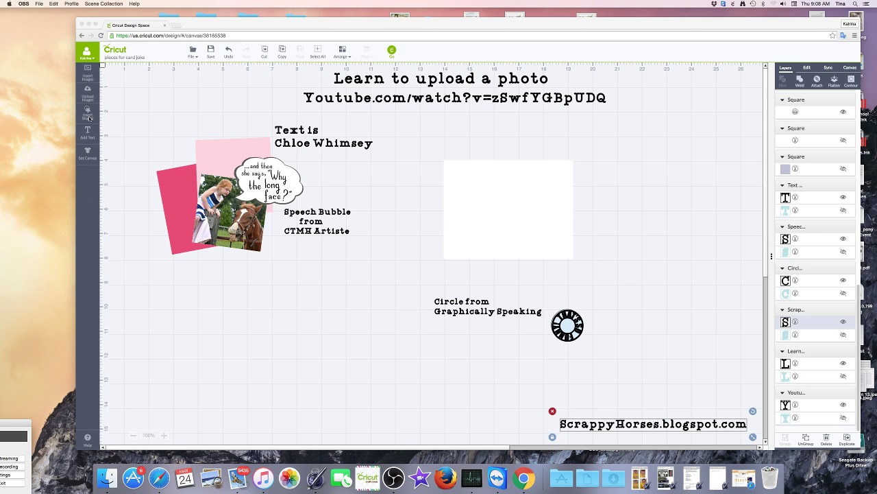
- Browse the basic shapes available for insertion and examine the width and height of the large white rectangle
{"action": "left_click", "coordinate": [89, 118]}
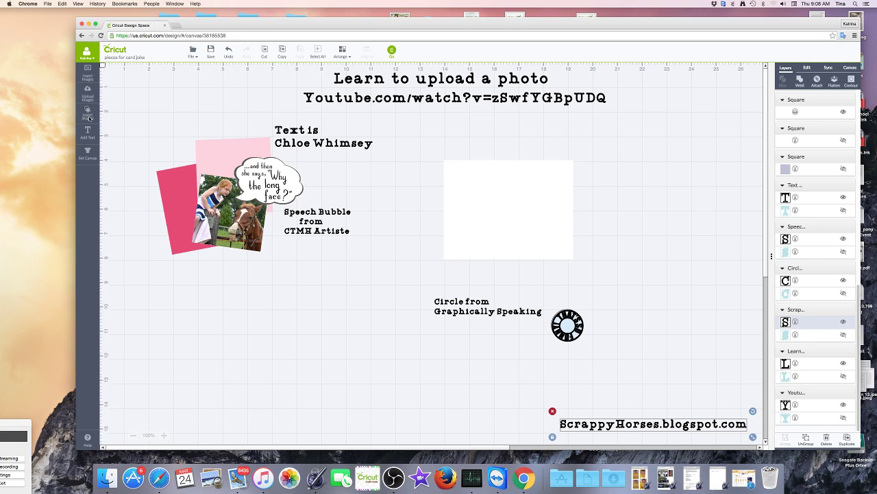
{"action": "left_click", "coordinate": [89, 118]}
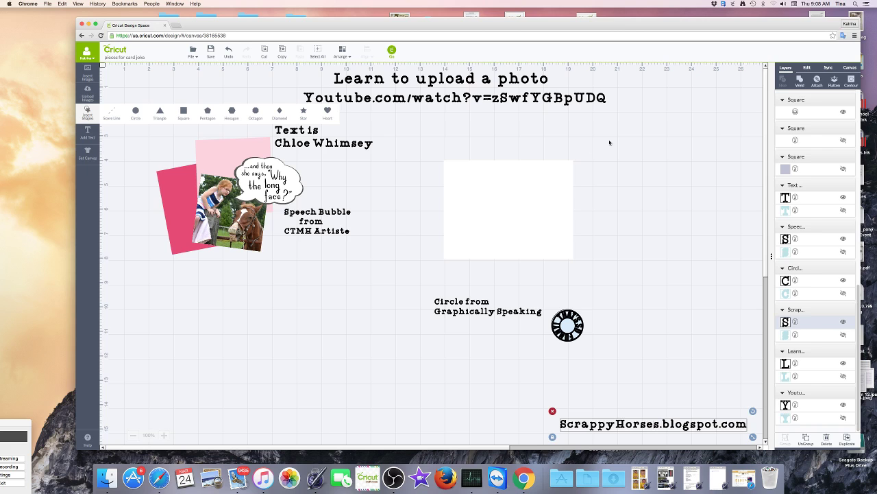
{"action": "left_click", "coordinate": [807, 67]}
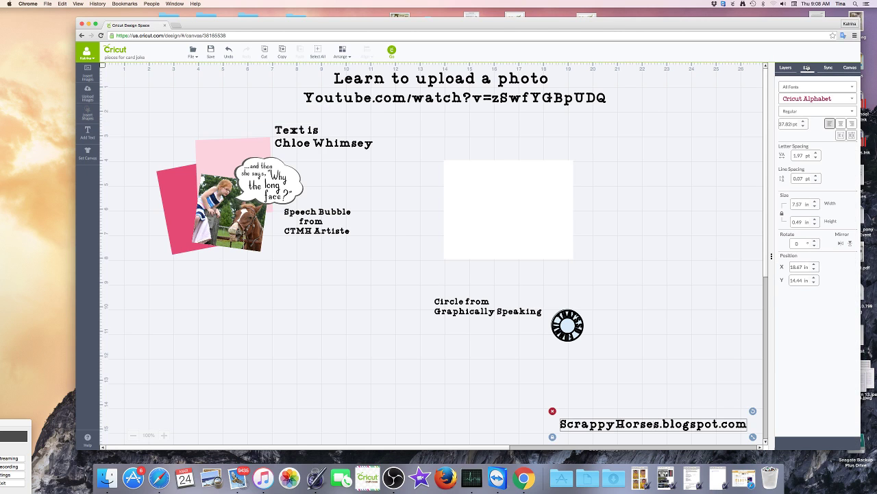
{"action": "left_click", "coordinate": [547, 207]}
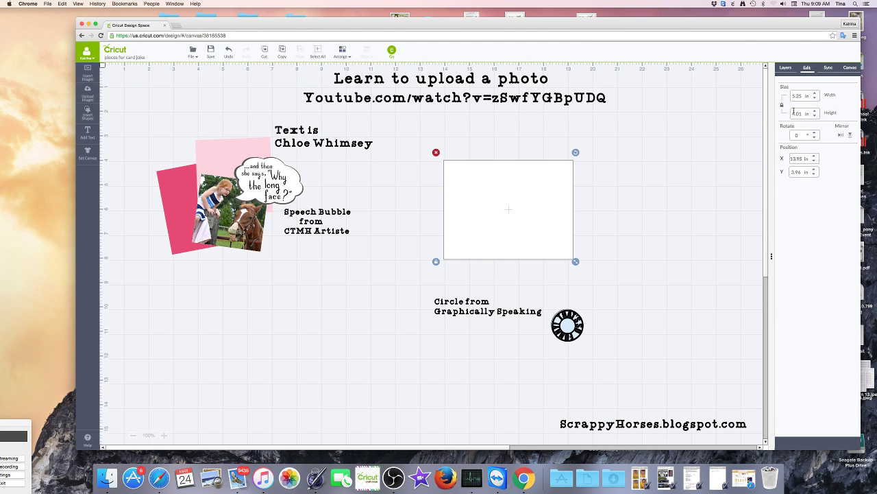
- Try the Mango and Lavender colors on the white rectangle's layer and restore its white color
{"action": "left_click", "coordinate": [786, 68]}
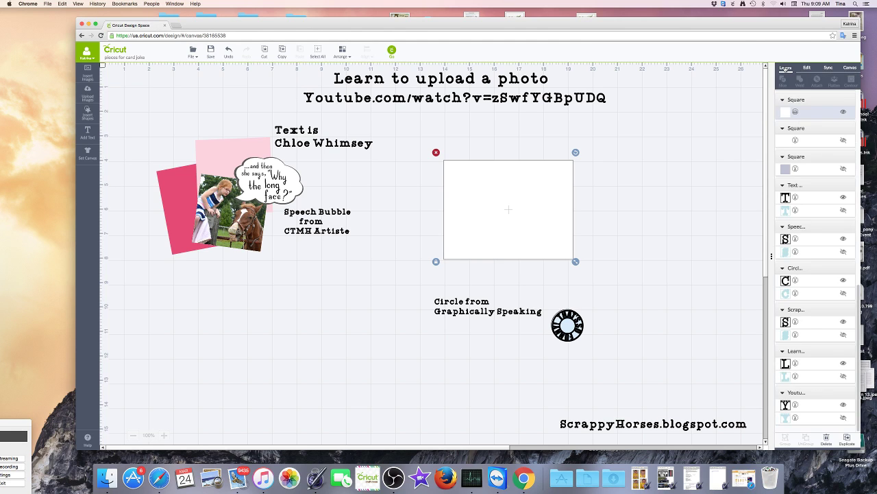
{"action": "left_click", "coordinate": [785, 112]}
{"action": "left_click", "coordinate": [784, 111]}
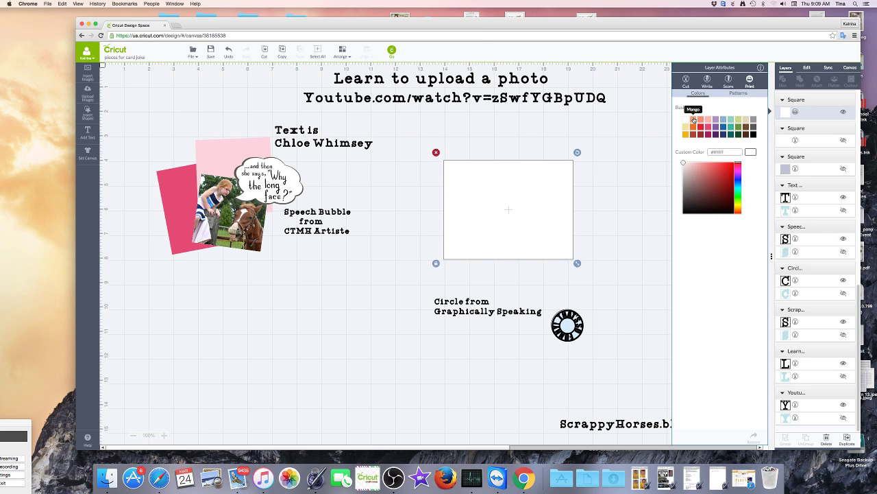
{"action": "left_click", "coordinate": [693, 120]}
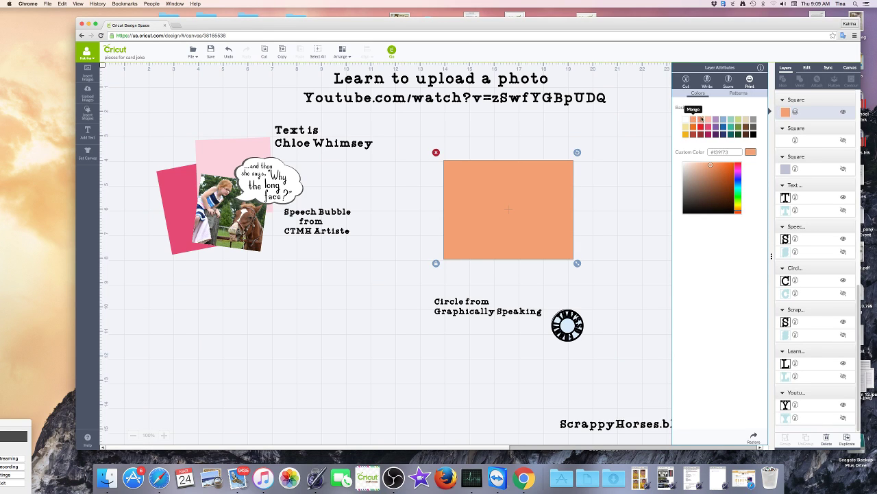
{"action": "left_click", "coordinate": [717, 121]}
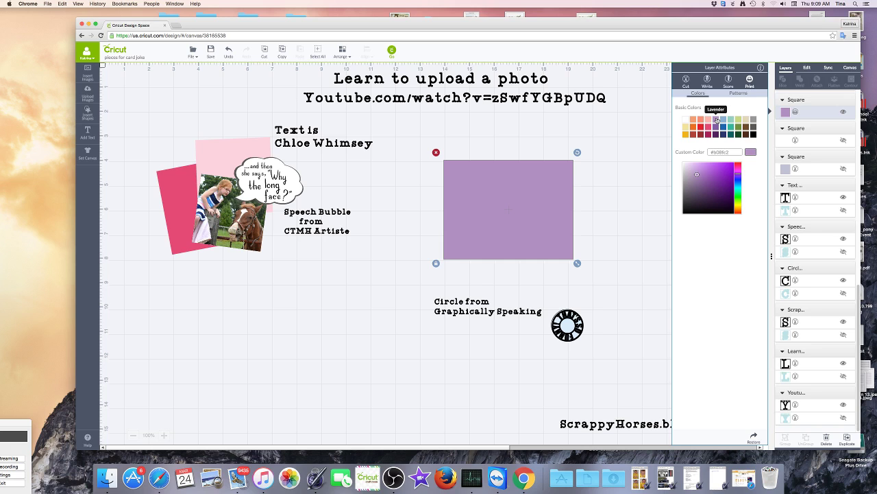
{"action": "left_click", "coordinate": [685, 122]}
{"action": "left_click", "coordinate": [333, 278]}
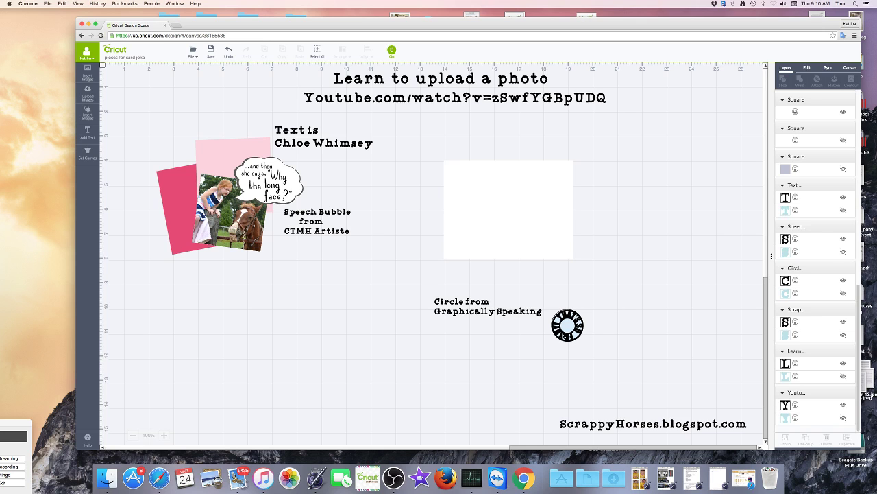
- Shift the circle's black ring slightly off its light blue backing as a separate piece and regroup both parts
{"action": "right_click", "coordinate": [566, 333]}
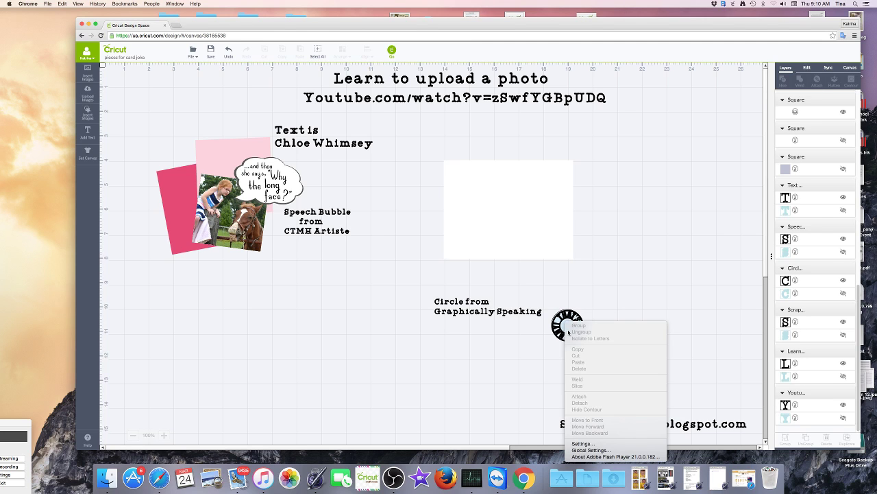
{"action": "left_click", "coordinate": [563, 323]}
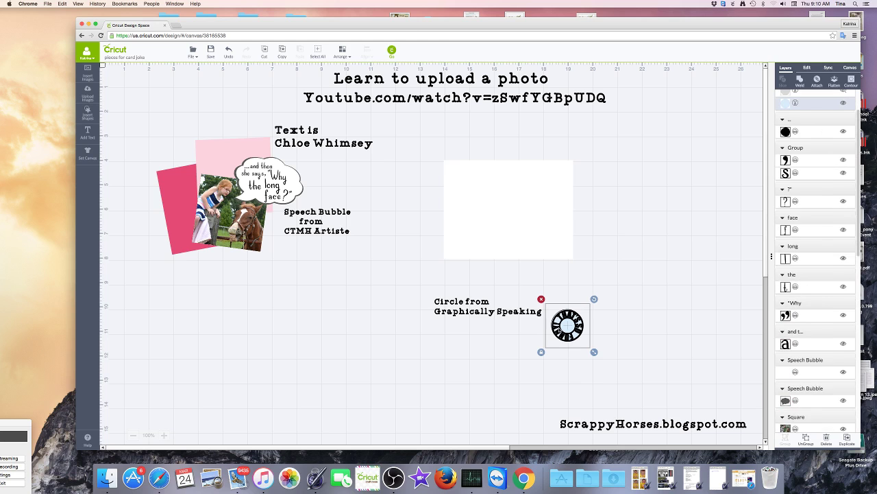
{"action": "right_click", "coordinate": [560, 327]}
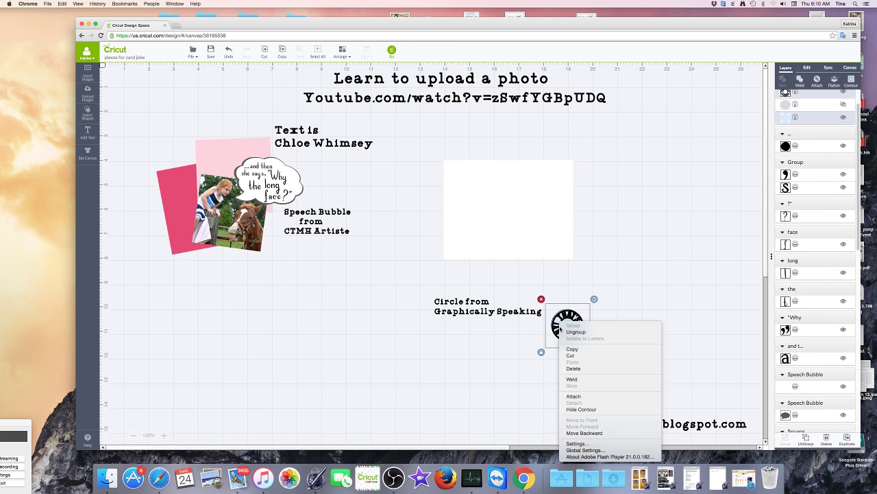
{"action": "left_click", "coordinate": [575, 331]}
{"action": "mouse_move", "coordinate": [581, 337]}
{"action": "left_mouse_down"}
{"action": "mouse_move", "coordinate": [605, 336]}
{"action": "mouse_move", "coordinate": [574, 332]}
{"action": "left_mouse_up"}
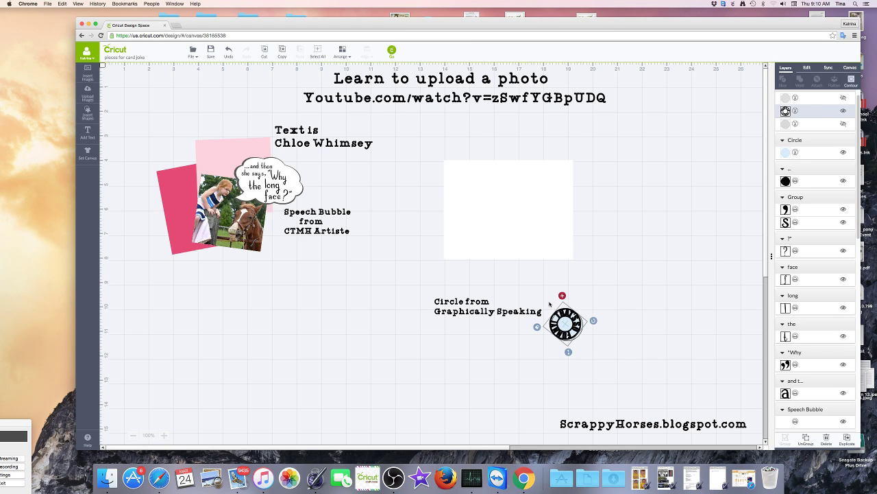
{"action": "left_click", "coordinate": [549, 303]}
{"action": "left_click_drag", "start_coordinate": [548, 297], "coordinate": [590, 351]}
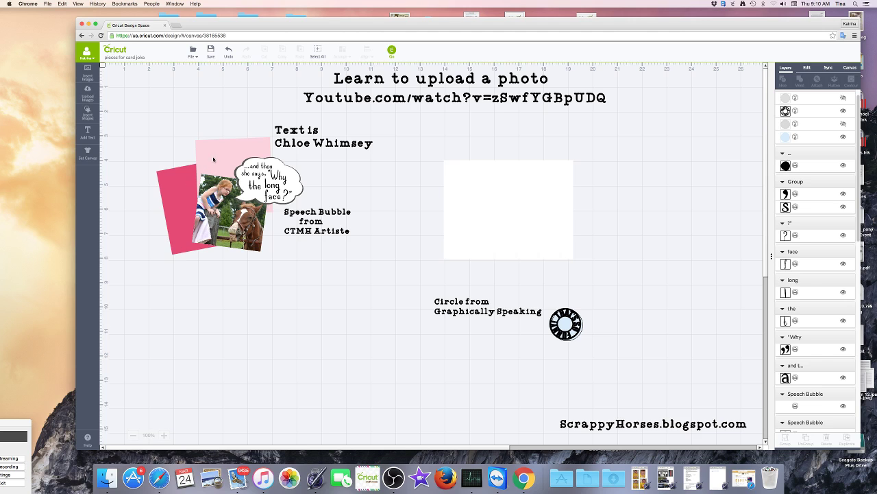
- Position the light pink and dark pink squares as overlapping tilted mats behind the horse photo
{"action": "left_click_drag", "start_coordinate": [213, 159], "coordinate": [185, 208]}
{"action": "left_click", "coordinate": [164, 196]}
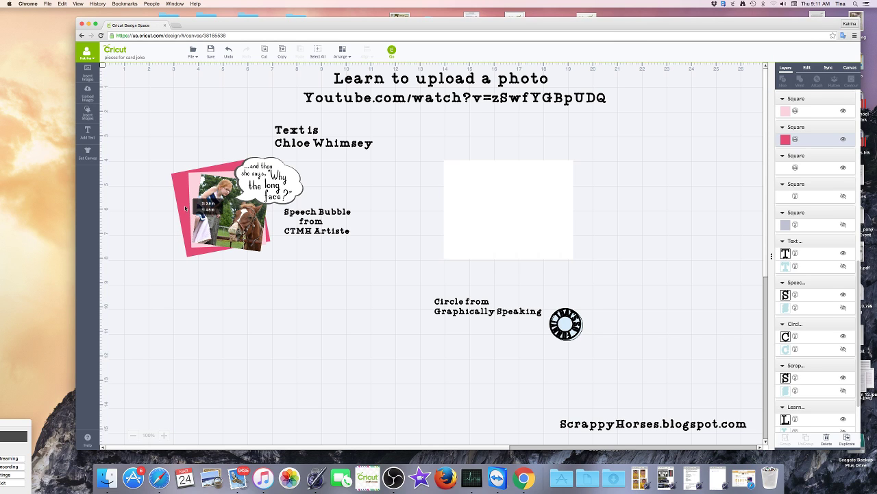
{"action": "left_click_drag", "start_coordinate": [185, 207], "coordinate": [185, 207]}
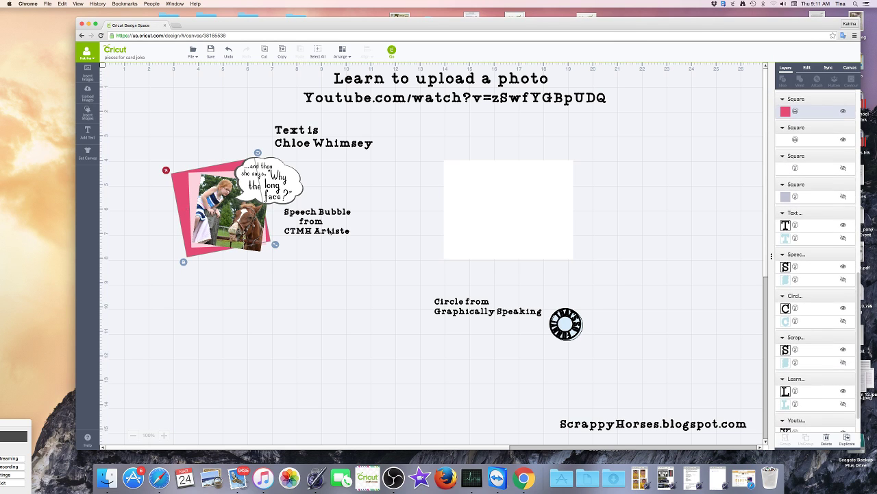
{"action": "left_click", "coordinate": [323, 260]}
- Move the "Speech Bubble from CTMH Artiste" and "Text is Chloe Whimsey" labels to the empty canvas area right of the white rectangle
{"action": "left_click_drag", "start_coordinate": [313, 222], "coordinate": [728, 268]}
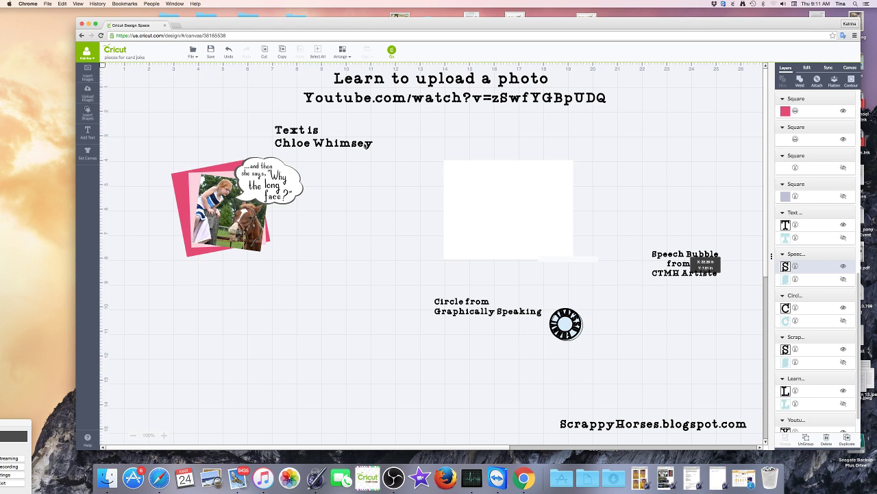
{"action": "left_click", "coordinate": [347, 146]}
{"action": "left_click_drag", "start_coordinate": [347, 145], "coordinate": [354, 147]}
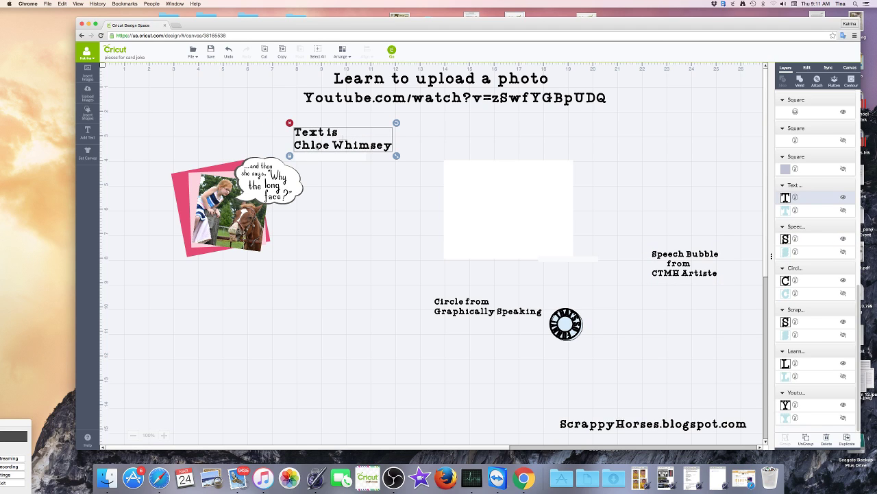
{"action": "left_click_drag", "start_coordinate": [376, 151], "coordinate": [728, 236]}
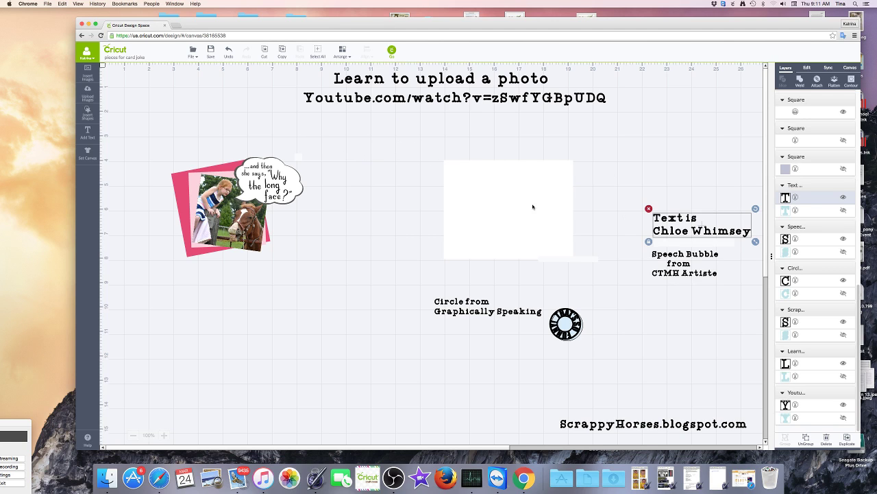
- Place the white rectangle behind the layered photo and nudge it and the dark pink mat slightly right to fit together
{"action": "left_click_drag", "start_coordinate": [520, 205], "coordinate": [213, 202]}
{"action": "left_click_drag", "start_coordinate": [224, 203], "coordinate": [236, 203]}
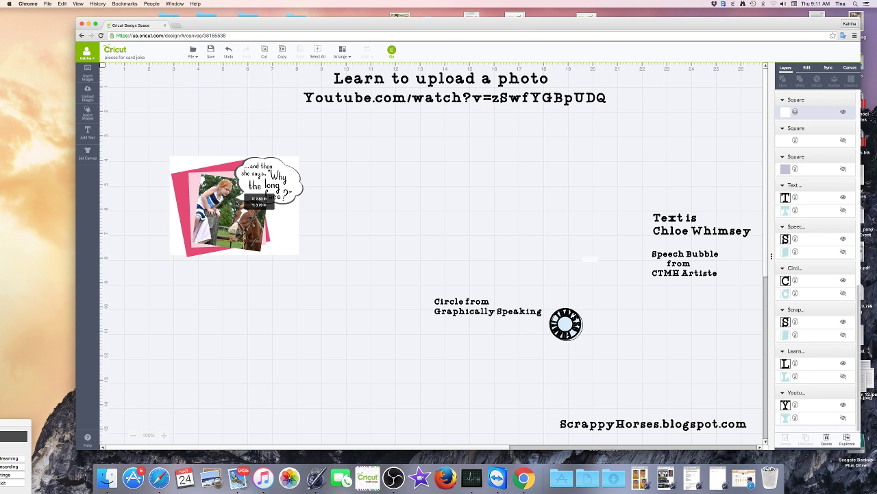
{"action": "left_click_drag", "start_coordinate": [236, 203], "coordinate": [237, 203]}
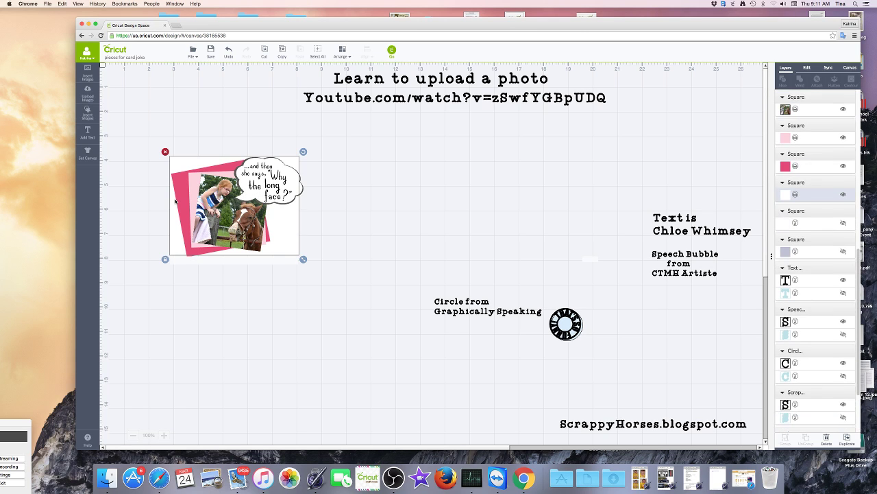
{"action": "left_click_drag", "start_coordinate": [180, 198], "coordinate": [185, 198]}
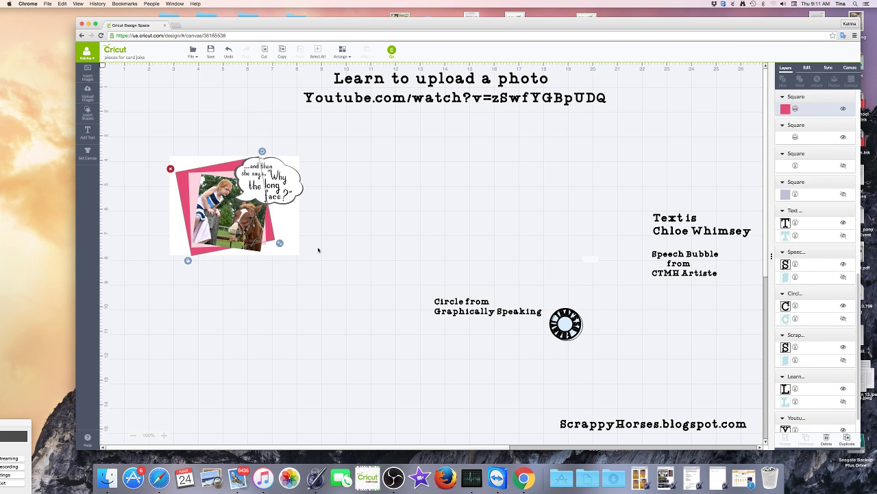
{"action": "left_click_drag", "start_coordinate": [294, 245], "coordinate": [298, 245]}
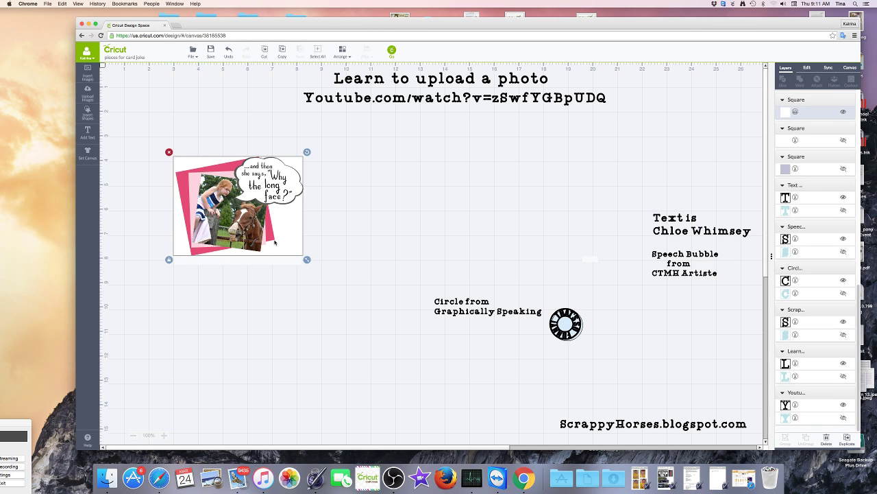
- Move the white rectangle away from the layered photo and group the photo, mats, speech bubble and text
{"action": "left_click_drag", "start_coordinate": [284, 243], "coordinate": [589, 244]}
{"action": "left_click_drag", "start_coordinate": [159, 142], "coordinate": [345, 285]}
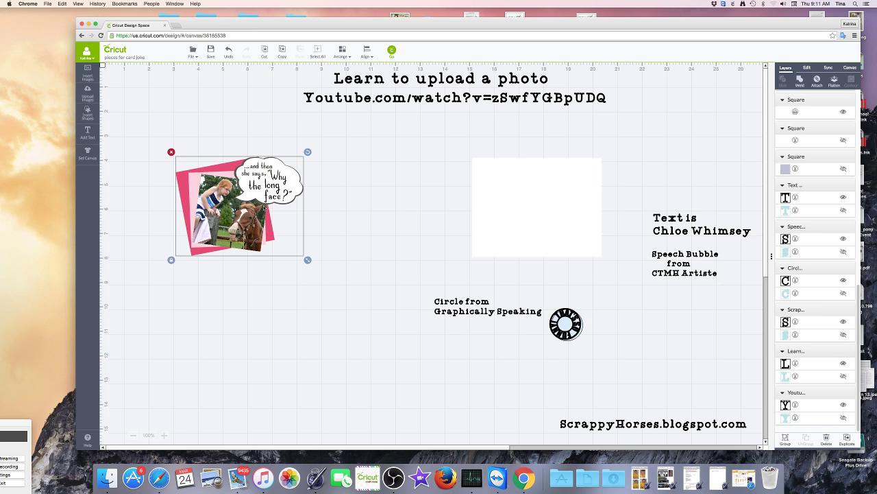
{"action": "right_click", "coordinate": [264, 208]}
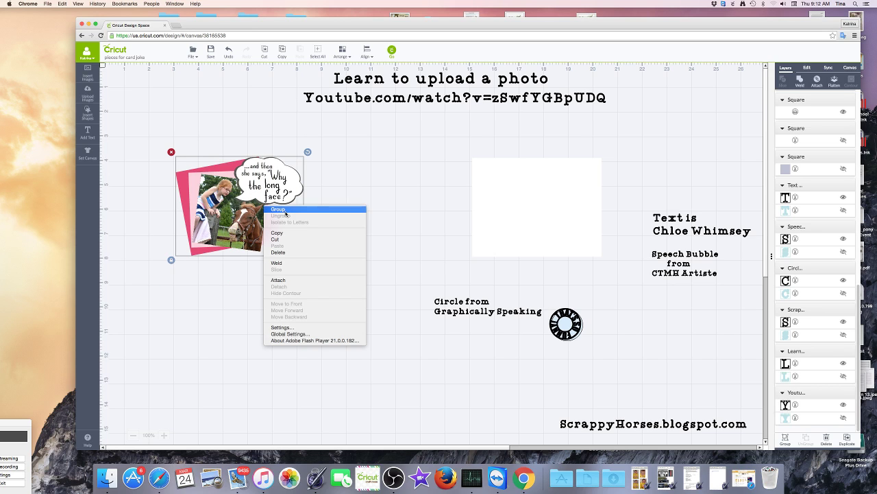
{"action": "left_click", "coordinate": [285, 213]}
{"action": "left_click", "coordinate": [276, 304]}
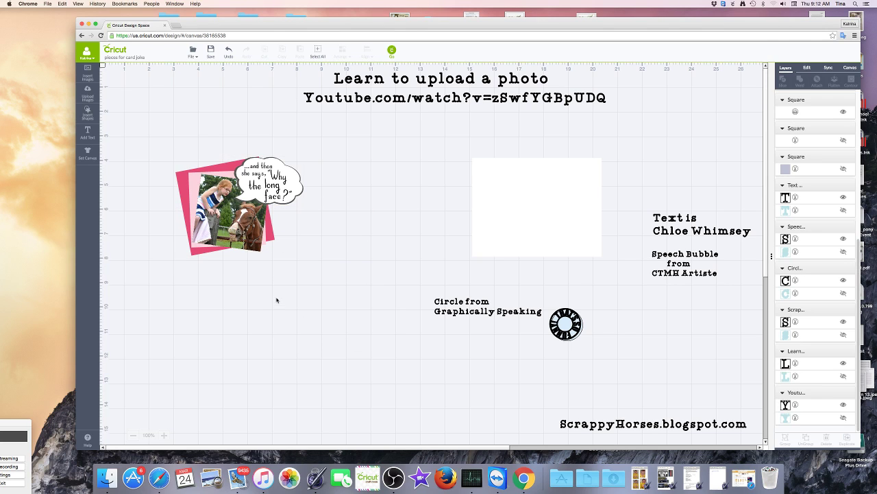
- Place a copy of the photo group below the original and weld the copy into one solid silhouette
{"action": "left_click", "coordinate": [230, 206]}
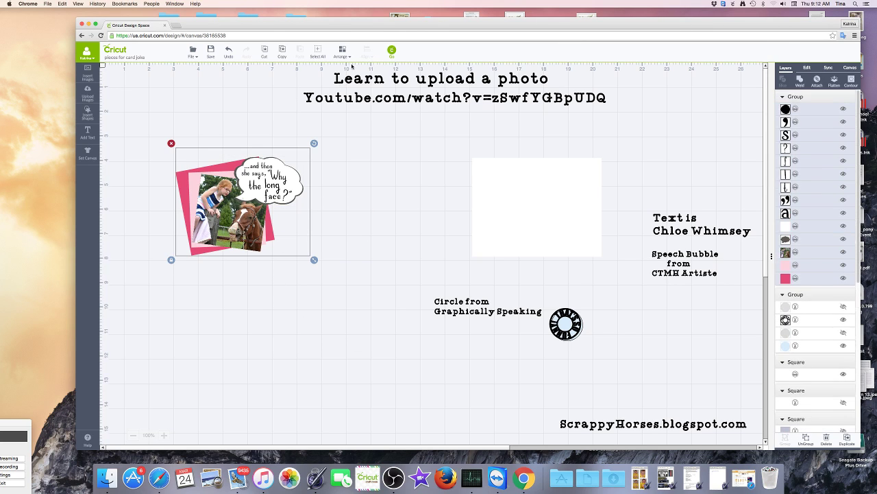
{"action": "left_click", "coordinate": [282, 53]}
{"action": "left_click", "coordinate": [300, 55]}
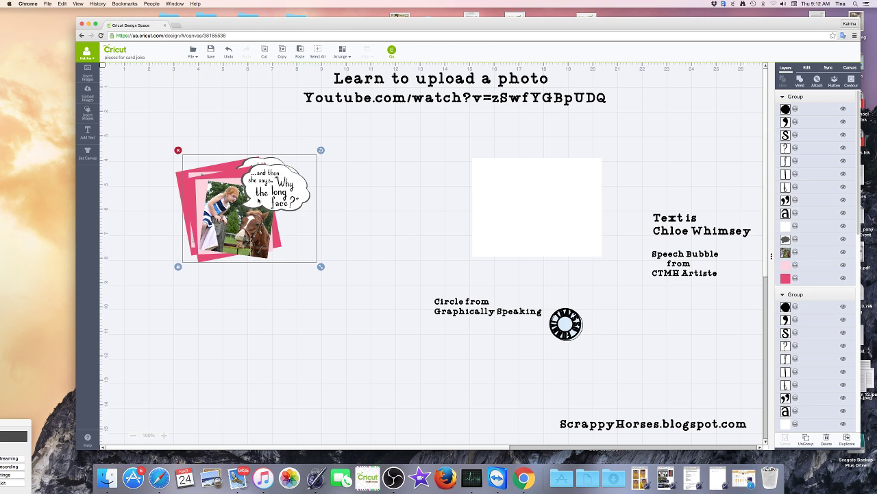
{"action": "left_click_drag", "start_coordinate": [255, 230], "coordinate": [269, 361]}
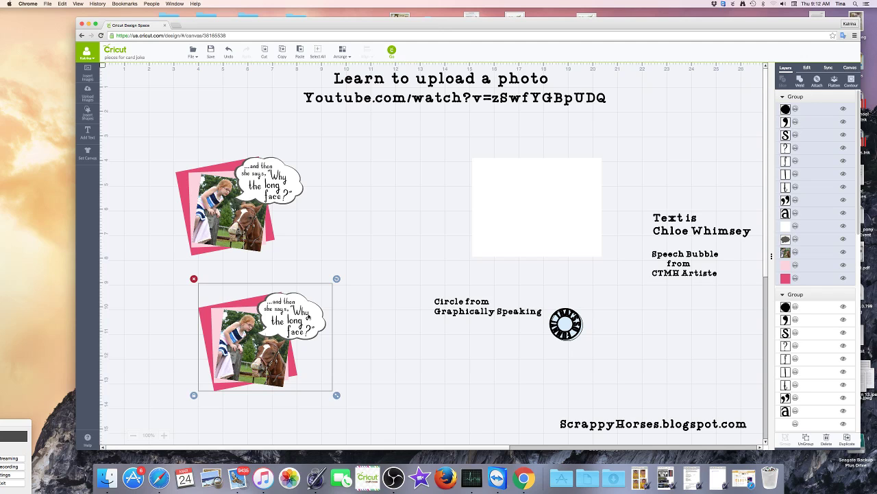
{"action": "left_click", "coordinate": [799, 81]}
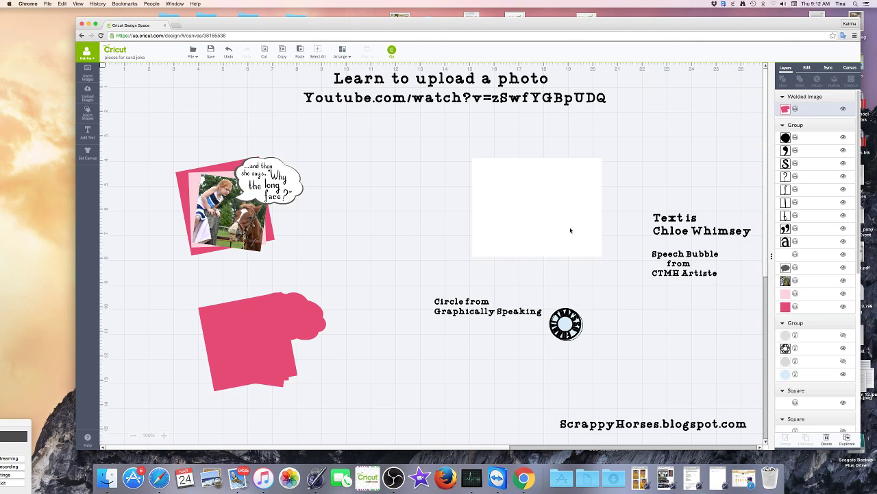
- Position the white rectangle behind the original photo group and flatten them together into one printable image
{"action": "left_click_drag", "start_coordinate": [571, 230], "coordinate": [270, 228]}
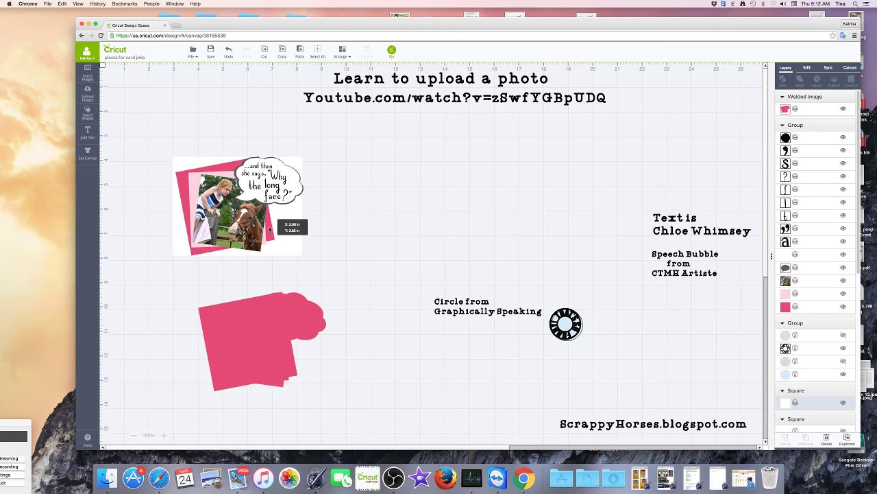
{"action": "left_click_drag", "start_coordinate": [270, 228], "coordinate": [270, 229]}
{"action": "left_click", "coordinate": [137, 133]}
{"action": "left_click_drag", "start_coordinate": [141, 133], "coordinate": [355, 283]}
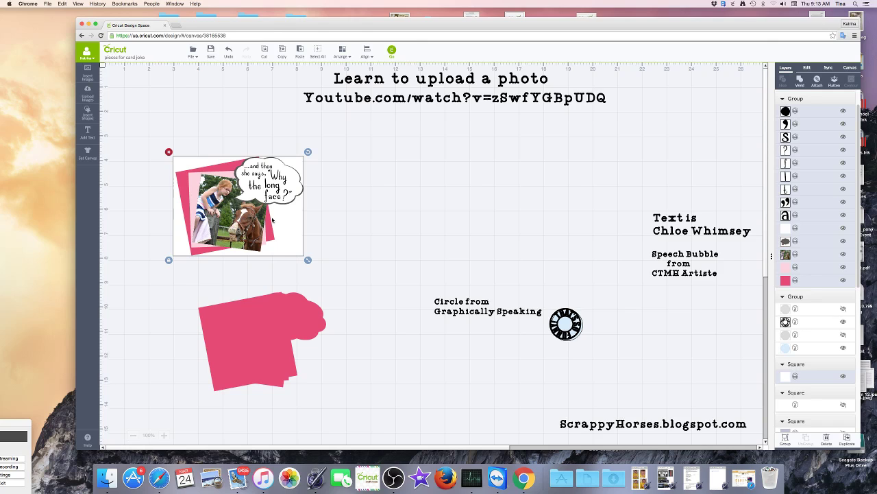
{"action": "left_click", "coordinate": [835, 82]}
{"action": "left_click", "coordinate": [416, 197]}
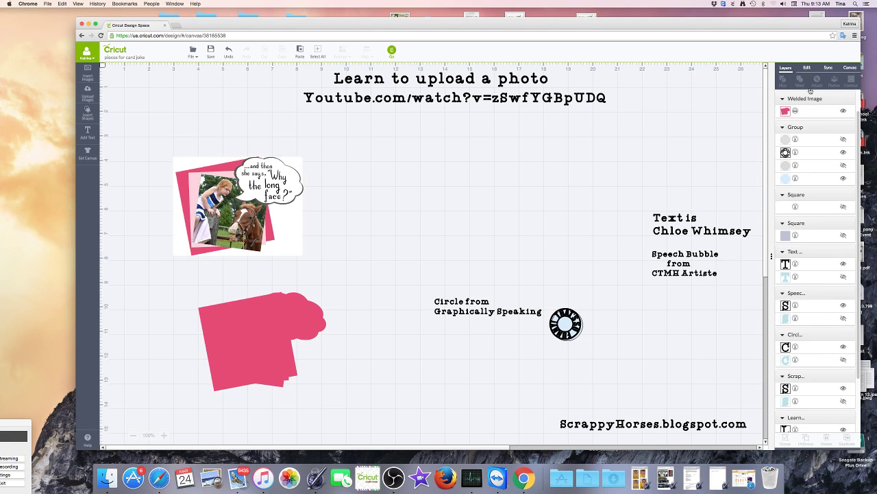
- Move the flattened photo slightly up and right, and bring the pink welded silhouette in front of all layers
{"action": "left_click_drag", "start_coordinate": [277, 251], "coordinate": [288, 237]}
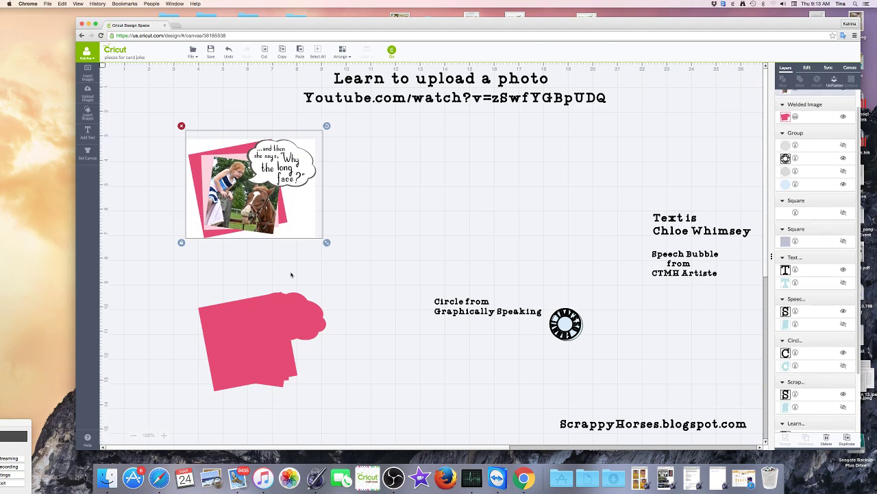
{"action": "left_click", "coordinate": [287, 361]}
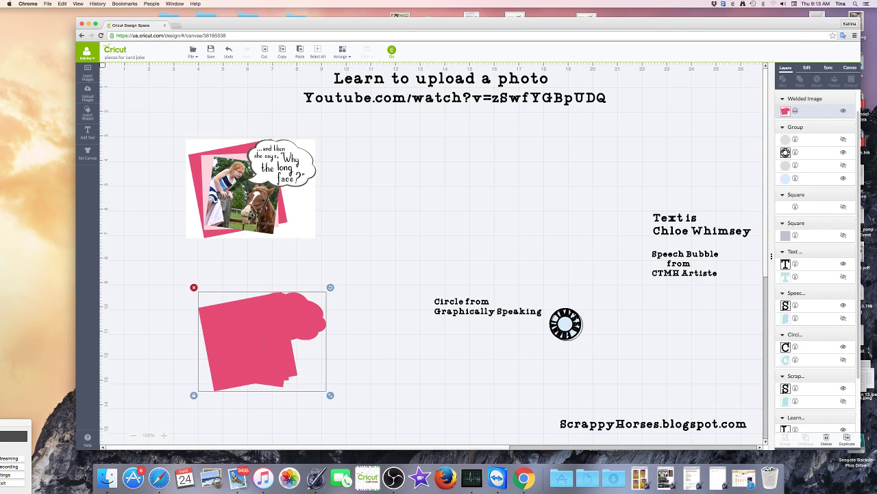
{"action": "mouse_move", "coordinate": [248, 371]}
{"action": "left_mouse_down"}
{"action": "mouse_move", "coordinate": [248, 287]}
{"action": "mouse_move", "coordinate": [255, 363]}
{"action": "left_mouse_up"}
{"action": "right_click", "coordinate": [255, 363]}
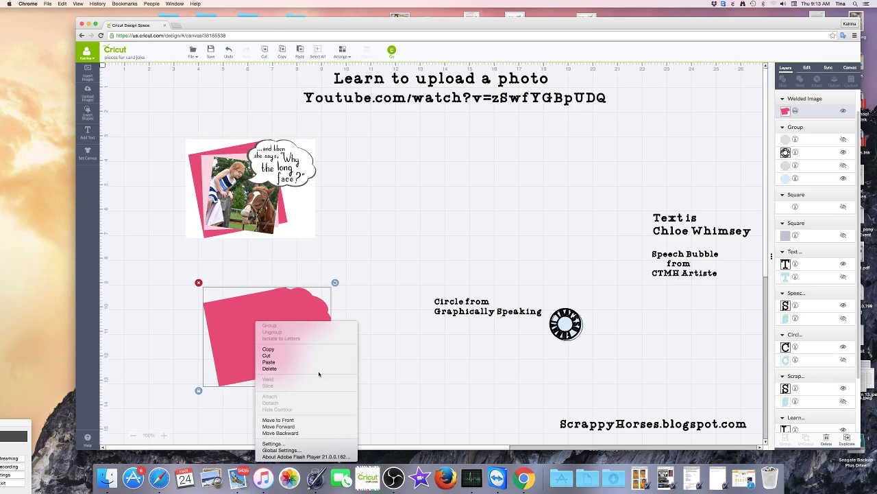
{"action": "left_click", "coordinate": [312, 420]}
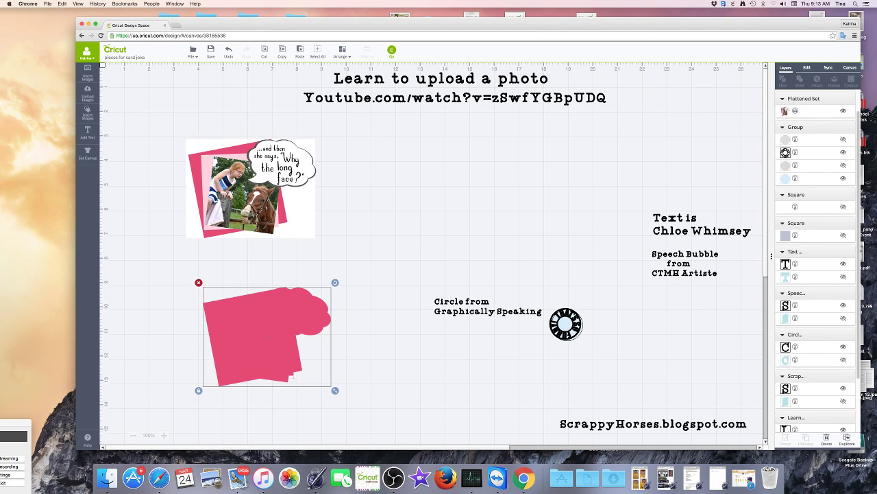
- Lay the pink silhouette exactly over the flattened photo to check the fit, and return it to the space below
{"action": "left_click_drag", "start_coordinate": [278, 360], "coordinate": [262, 211]}
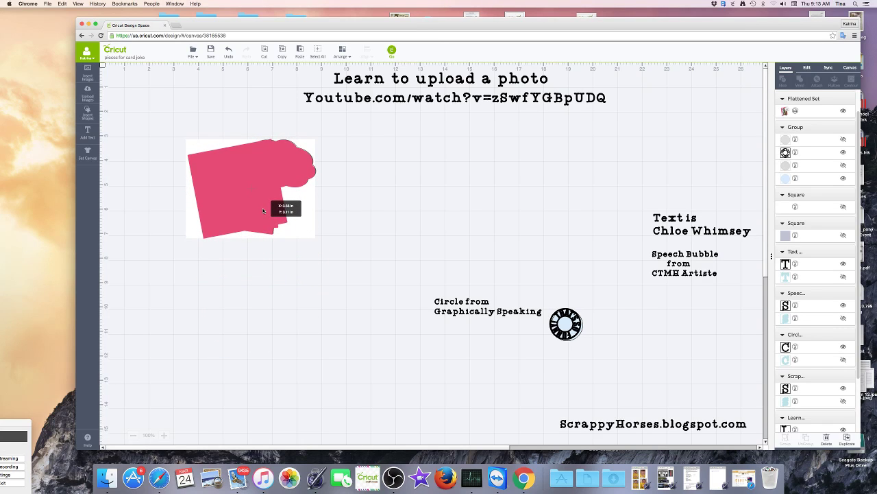
{"action": "left_click_drag", "start_coordinate": [262, 208], "coordinate": [265, 208]}
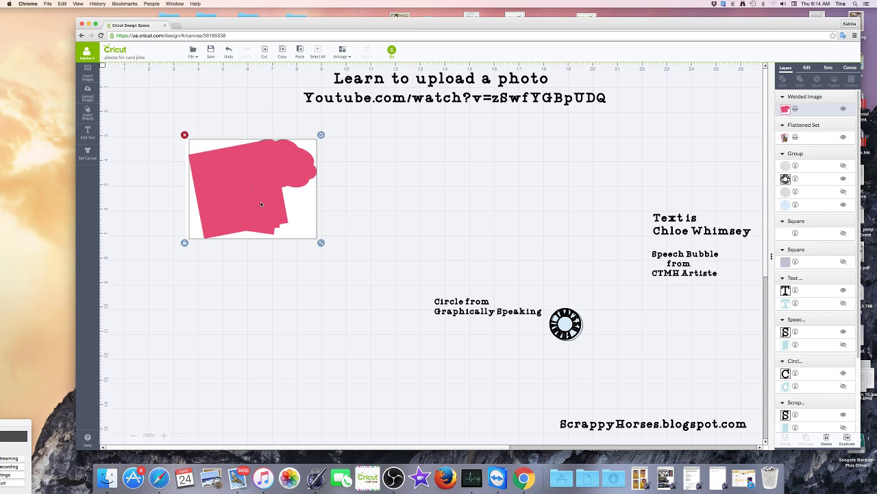
{"action": "left_click_drag", "start_coordinate": [260, 201], "coordinate": [245, 386]}
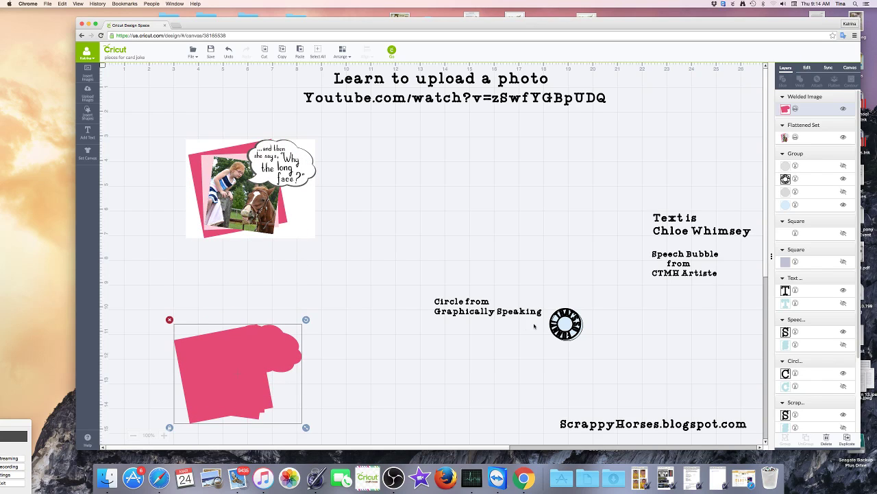
- Bring the patterned circle group to the front and place it on the photo's white background, just right of the horse
{"action": "left_click", "coordinate": [556, 323]}
{"action": "left_click_drag", "start_coordinate": [556, 324], "coordinate": [359, 244]}
{"action": "right_click", "coordinate": [359, 243]}
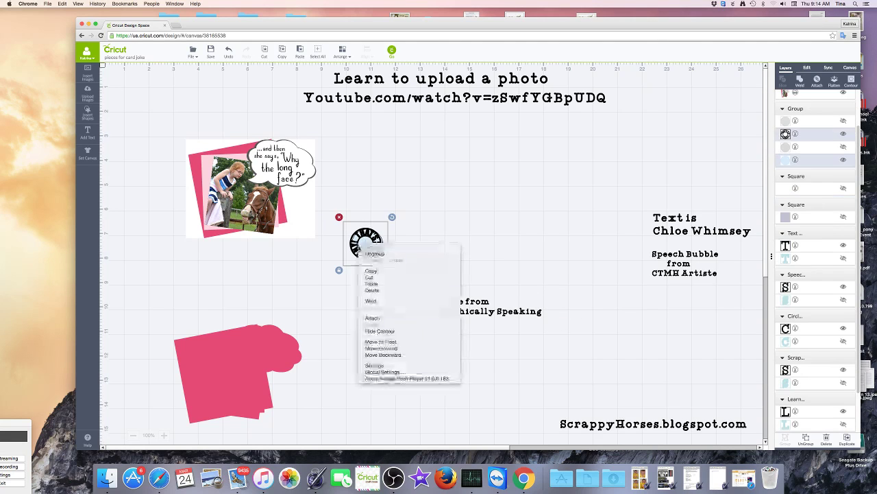
{"action": "left_click", "coordinate": [391, 343]}
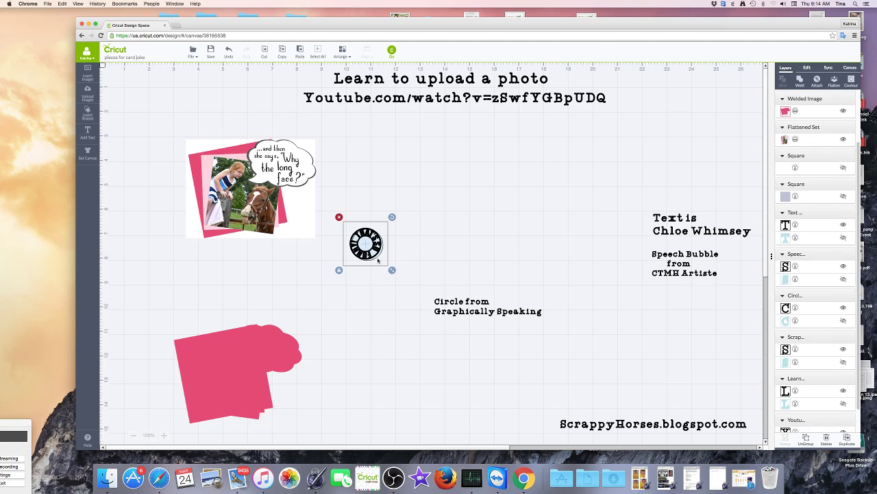
{"action": "left_click_drag", "start_coordinate": [367, 245], "coordinate": [290, 213]}
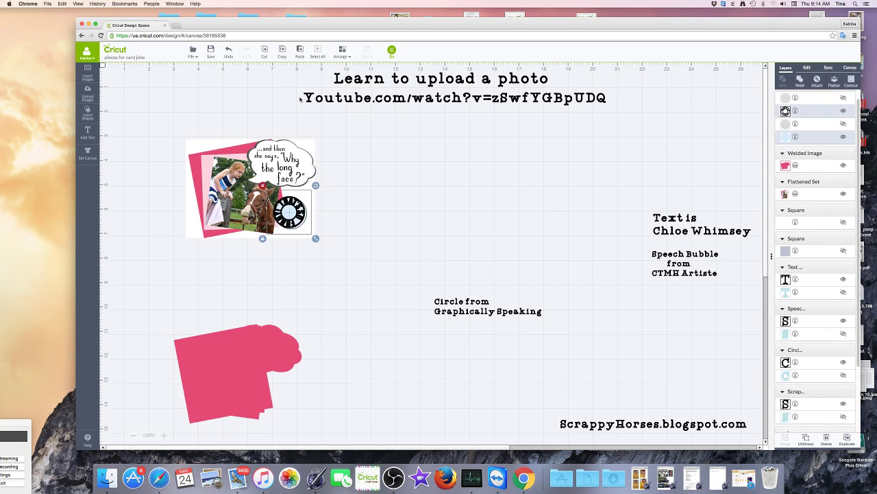